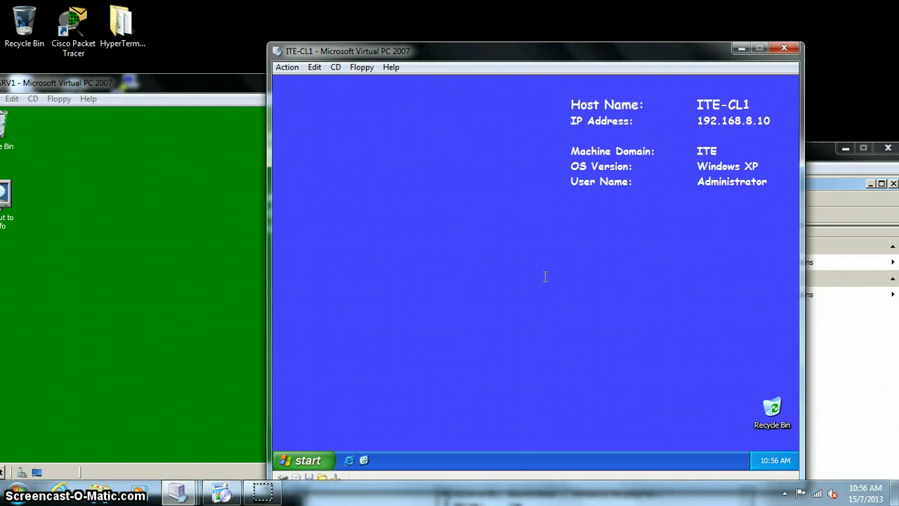
# - Open the Internet Protocol (TCP/IP) properties of the Internal Network connection on the ITE-CL1 virtual machine
pyautogui.press('super')
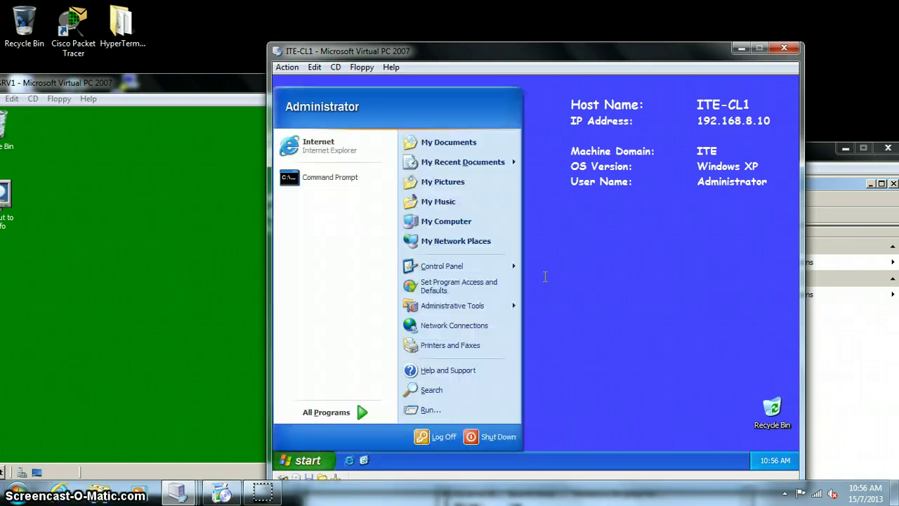
pyautogui.click(463, 325)
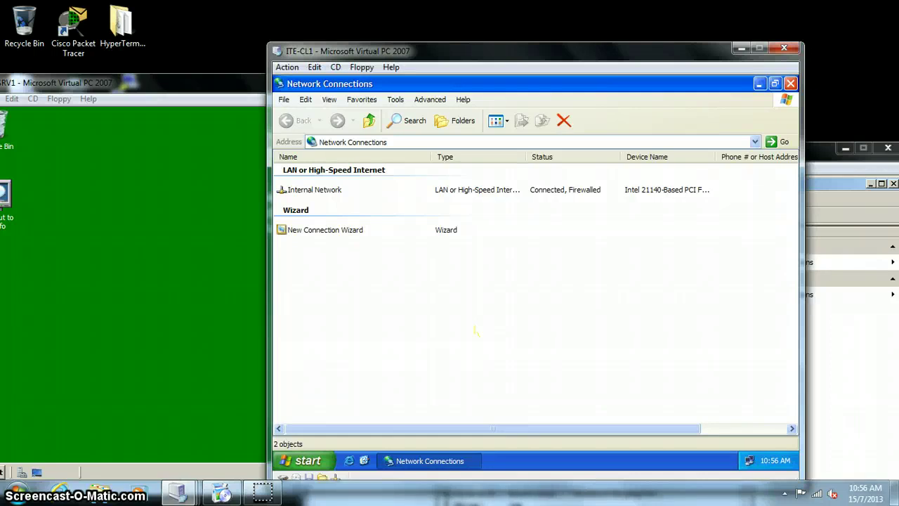
pyautogui.click(353, 207)
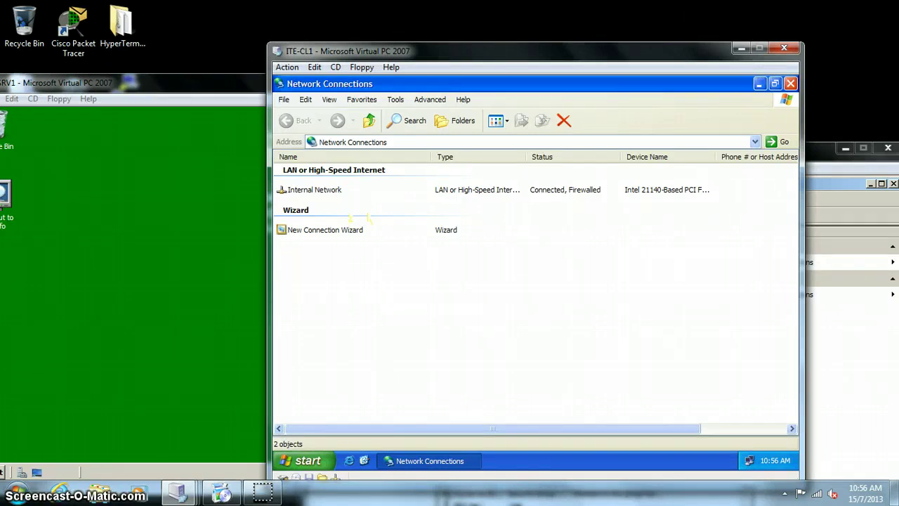
pyautogui.click(416, 191)
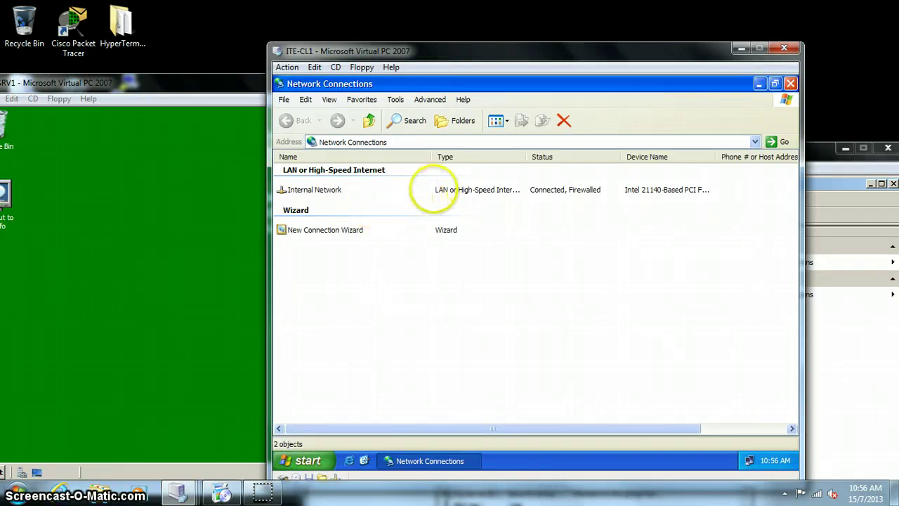
pyautogui.click(336, 189)
pyautogui.rightClick(336, 190)
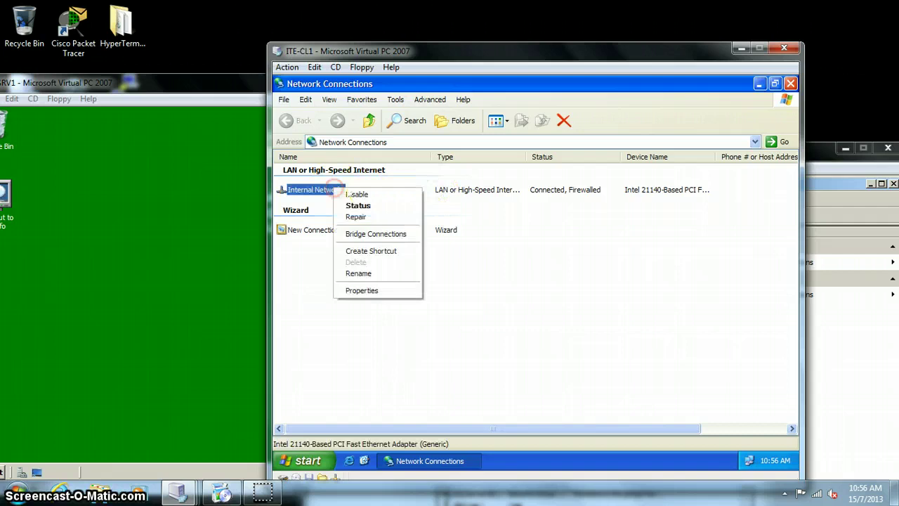
pyautogui.click(367, 289)
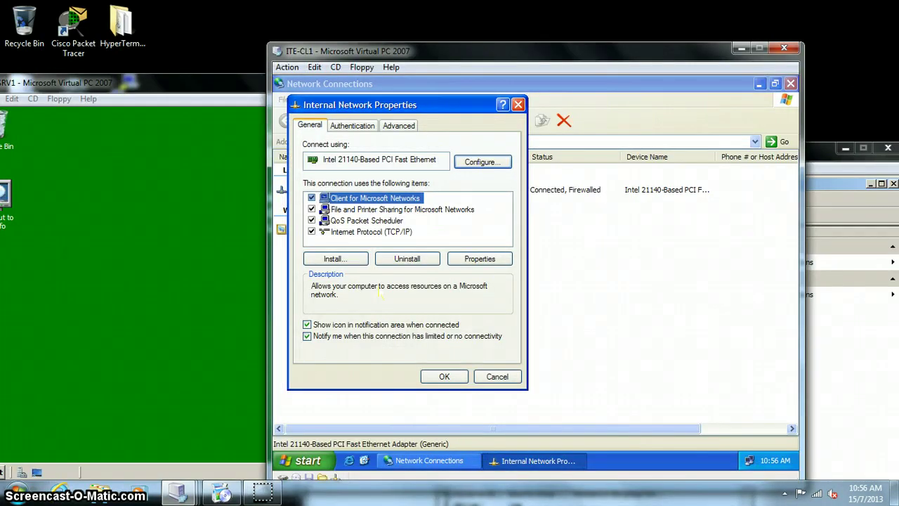
pyautogui.click(371, 231)
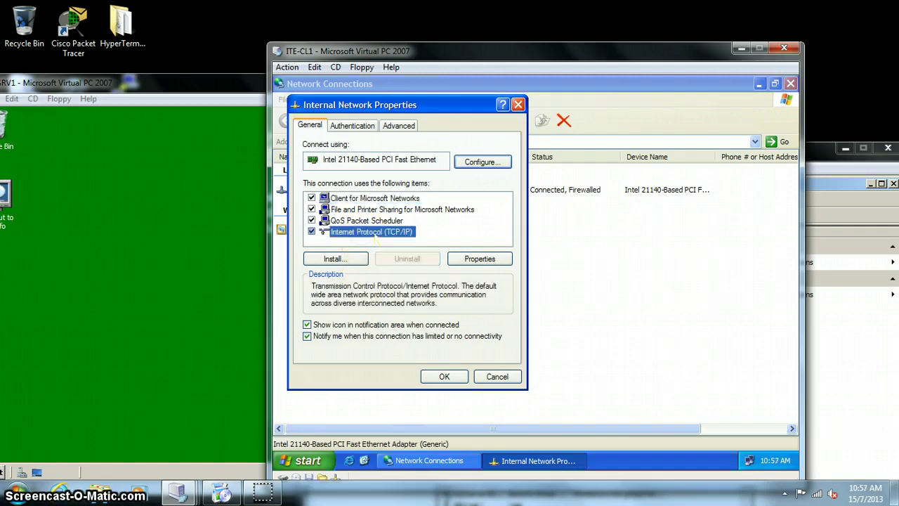
pyautogui.click(479, 259)
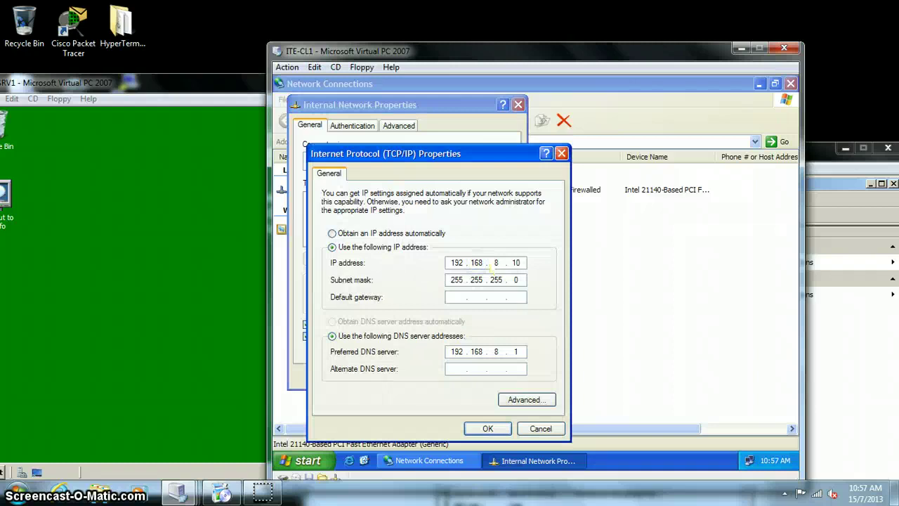
# - Assign the static IP address 131.107.8.20 with subnet mask 255.255.0.0, apply it and close the connection's properties
pyautogui.click(333, 233)
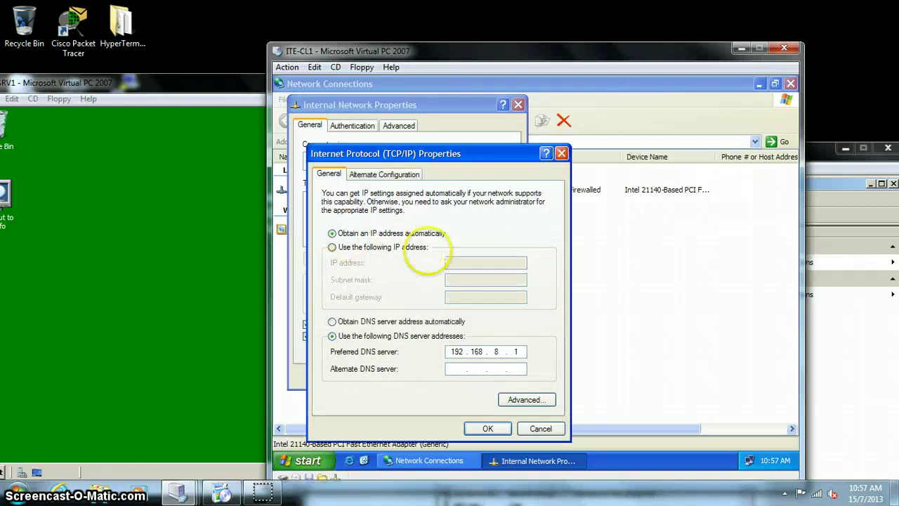
pyautogui.click(414, 247)
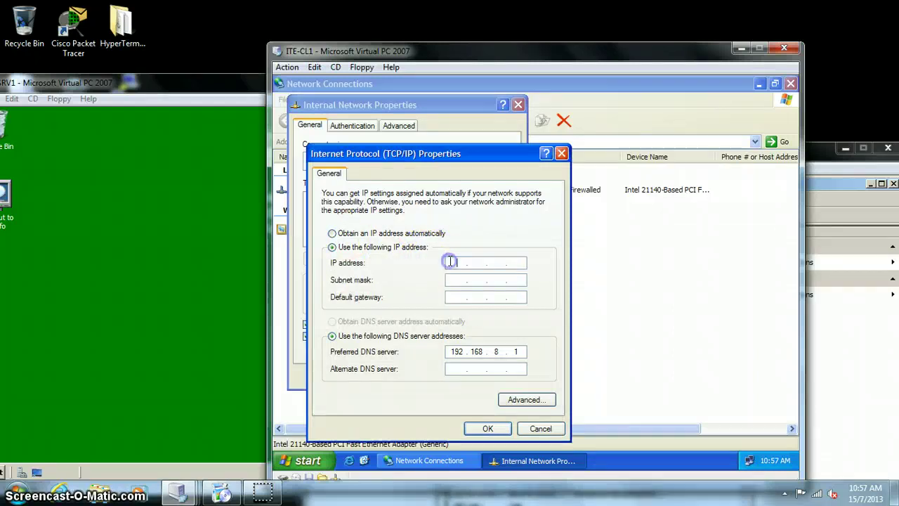
pyautogui.click(450, 261)
pyautogui.write('131.')
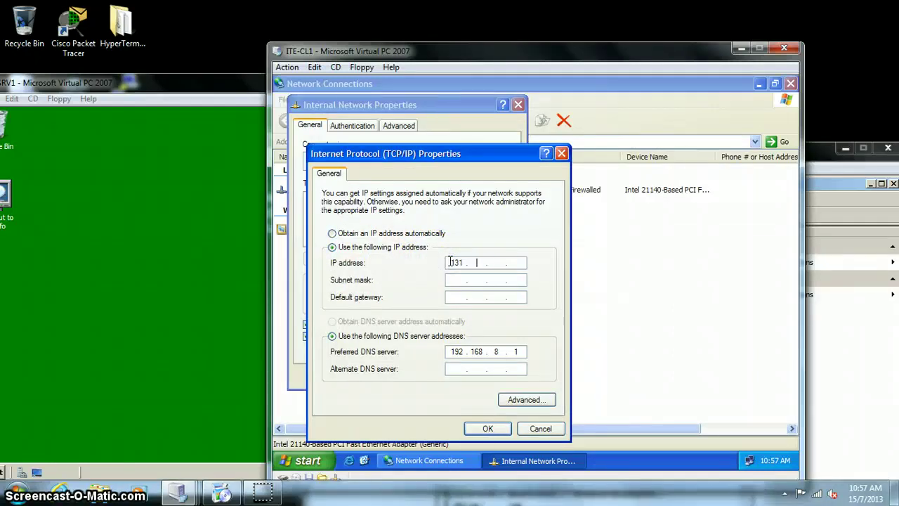
pyautogui.write('107.')
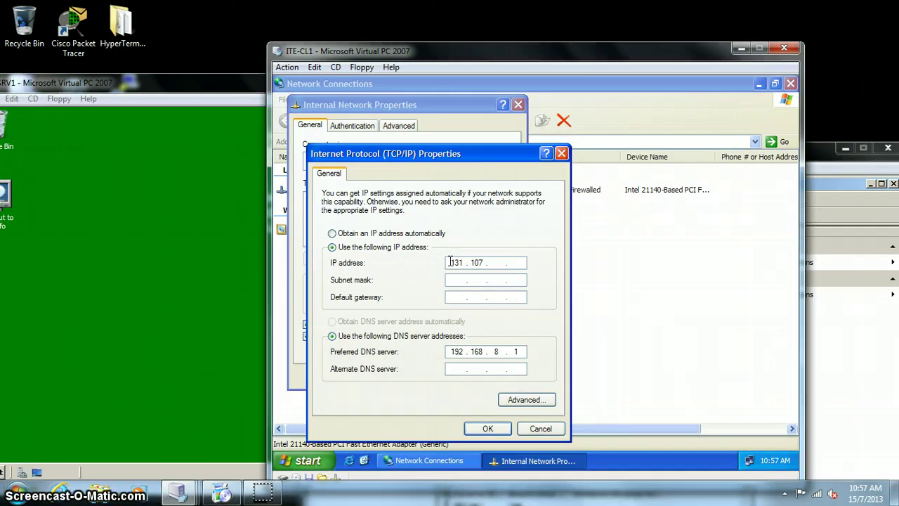
pyautogui.write('8')
pyautogui.press('Tab')
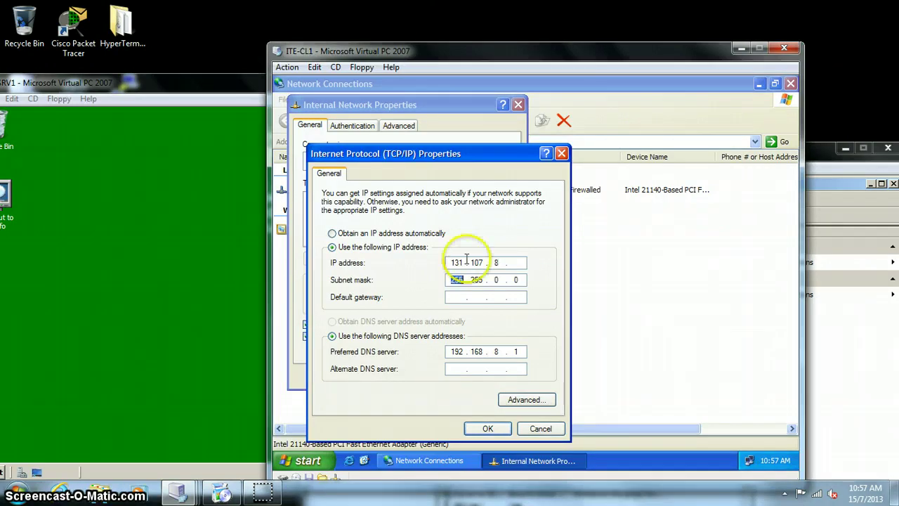
pyautogui.click(516, 262)
pyautogui.write('20')
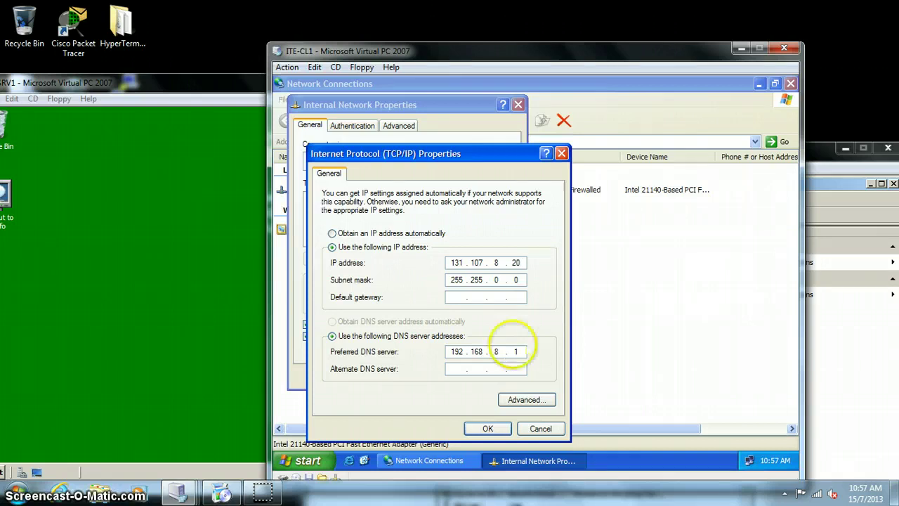
pyautogui.click(490, 427)
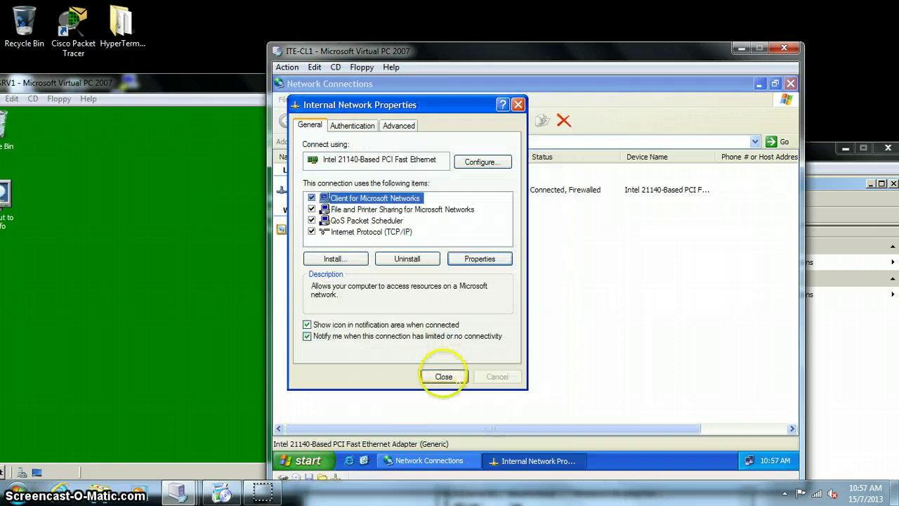
pyautogui.click(457, 377)
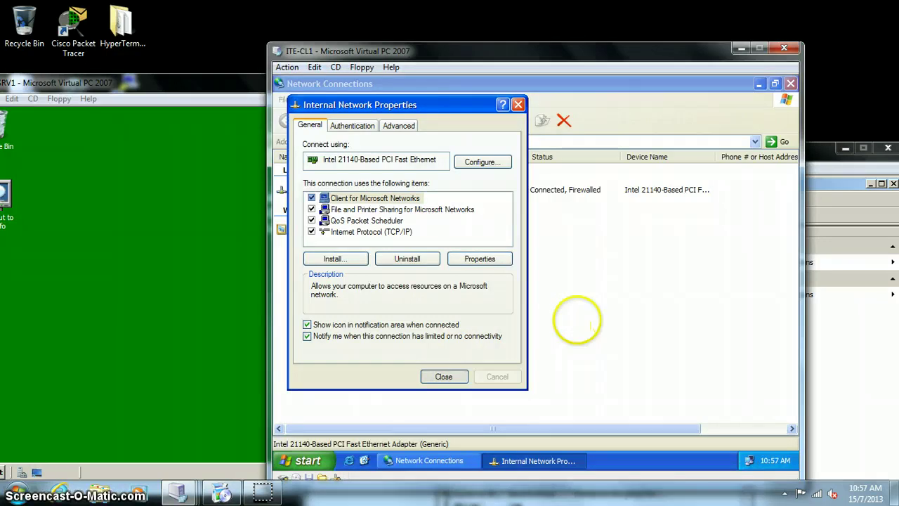
pyautogui.click(444, 377)
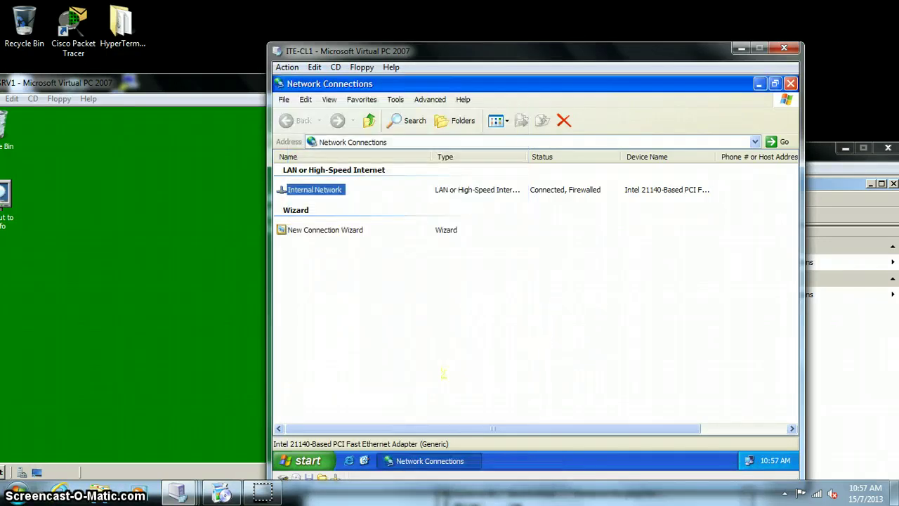
# - Try to open the network share \\ITE-DC1\data through Run, and dismiss the dialogs
pyautogui.click(307, 461)
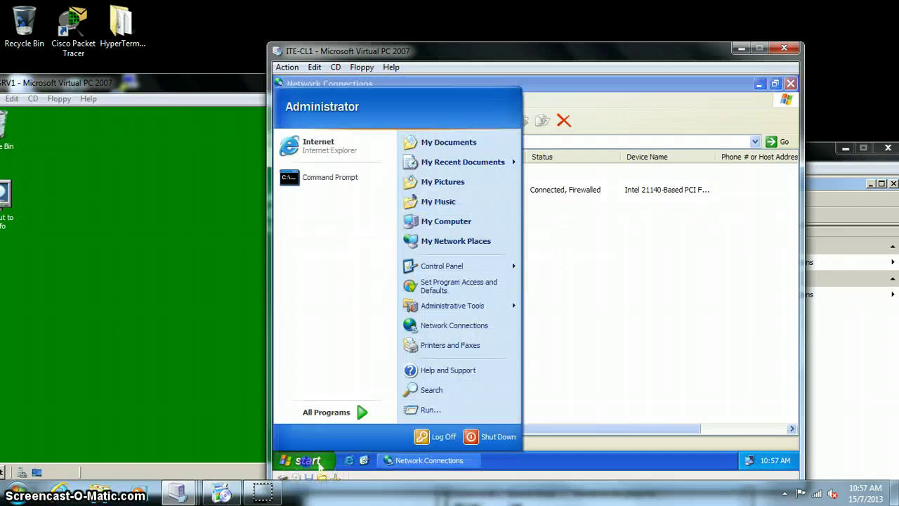
pyautogui.click(429, 409)
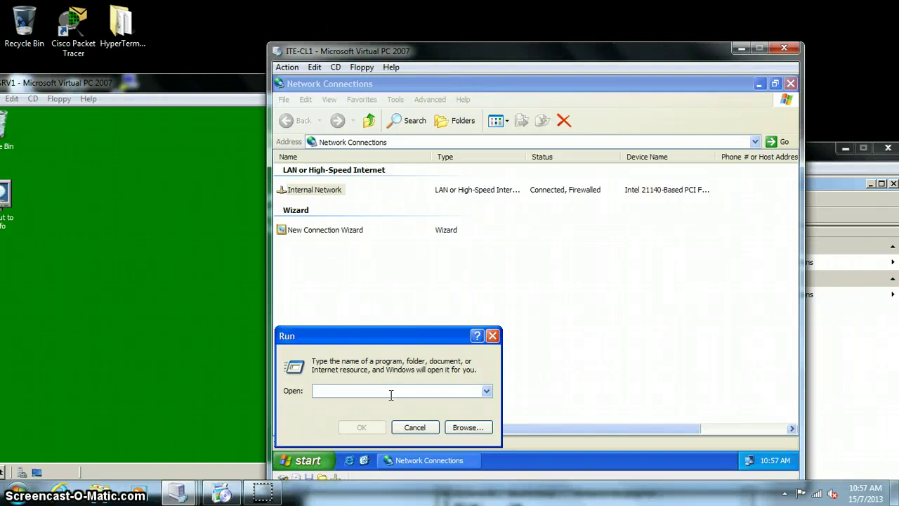
pyautogui.write('cm')
pyautogui.press('BackSpace')
pyautogui.press('BackSpace')
pyautogui.write('\\\\')
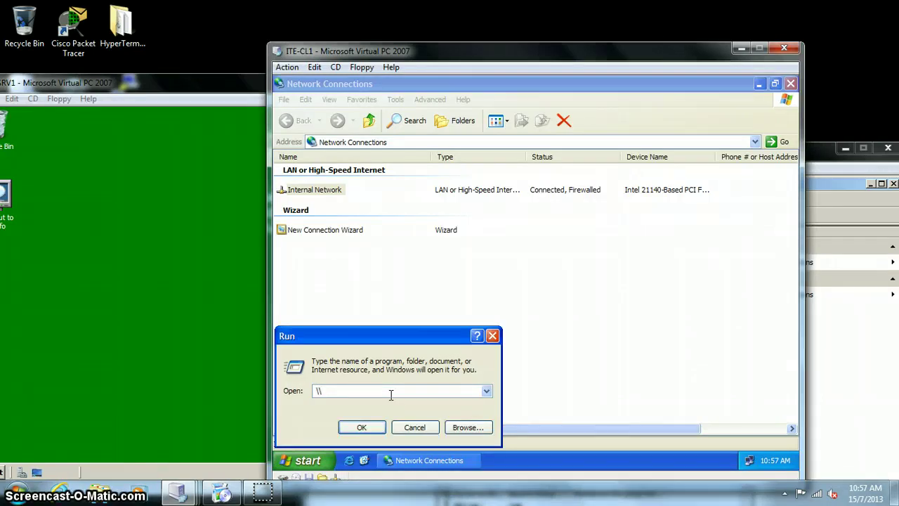
pyautogui.write('ITE-DC')
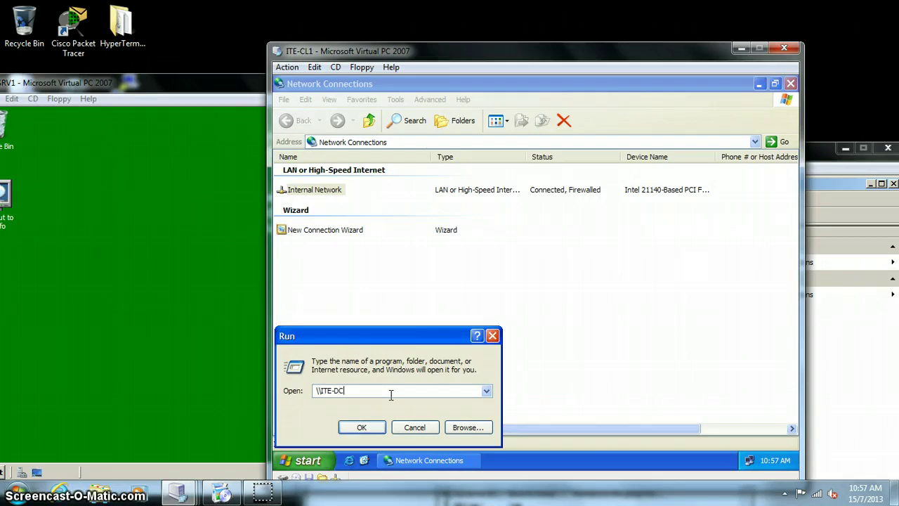
pyautogui.write('1')
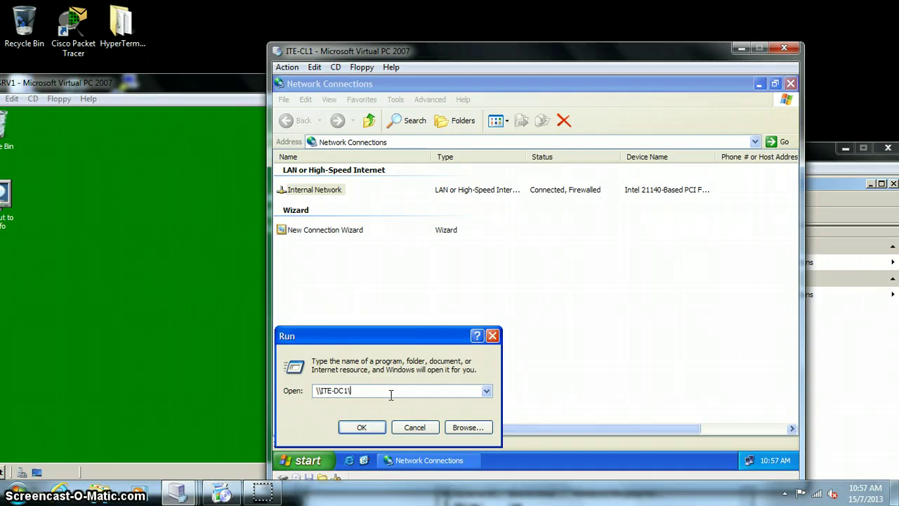
pyautogui.write('\\data')
pyautogui.click(367, 426)
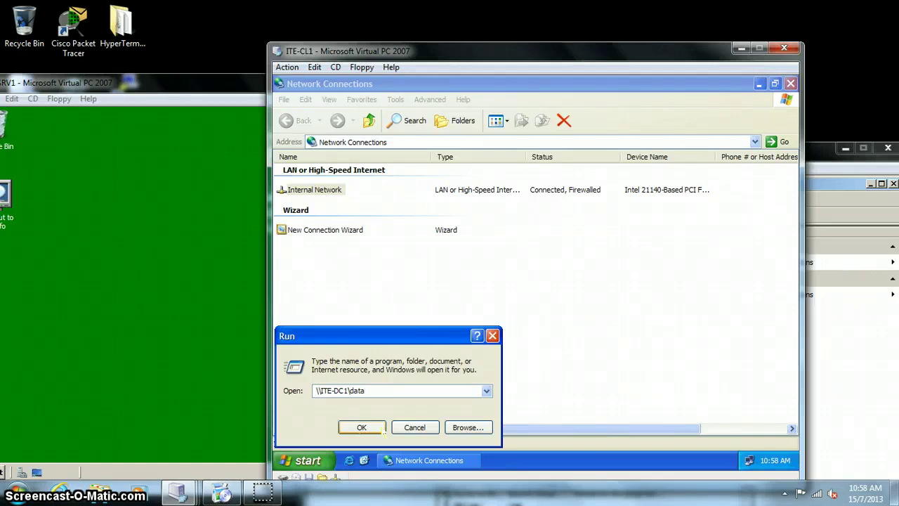
pyautogui.click(366, 426)
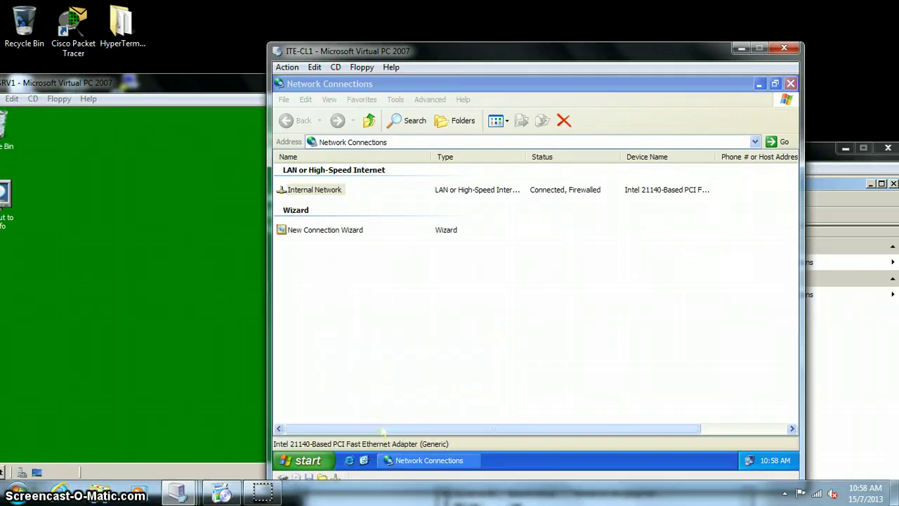
pyautogui.click(383, 429)
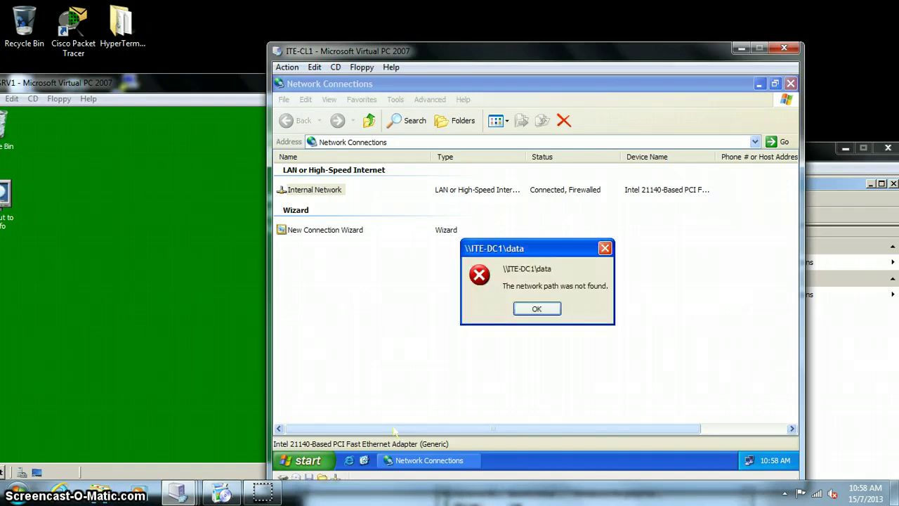
pyautogui.click(537, 309)
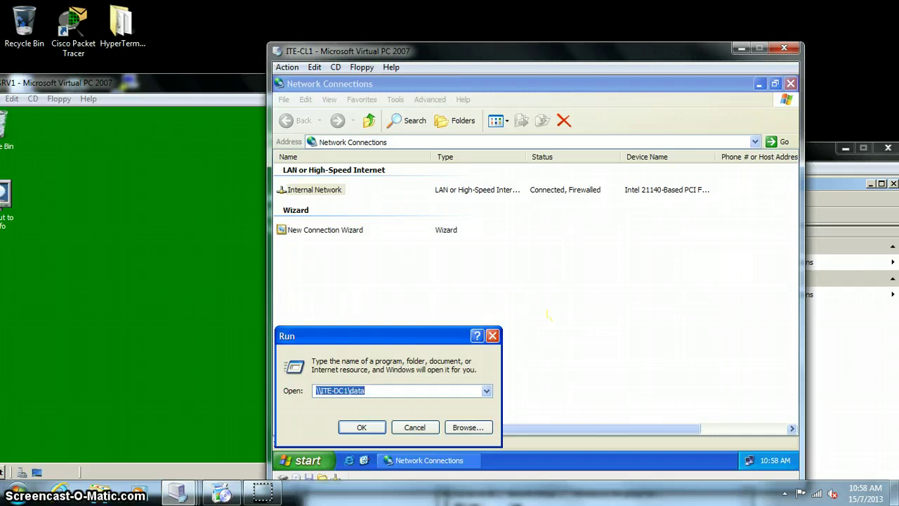
pyautogui.click(492, 335)
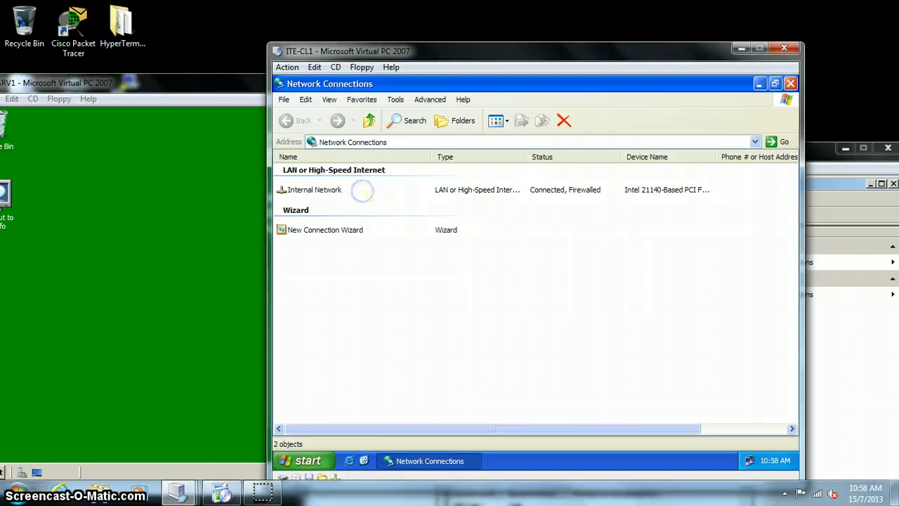
# - Start the New Connection Wizard from Network Connections and advance to the network connection type selection
pyautogui.click(369, 121)
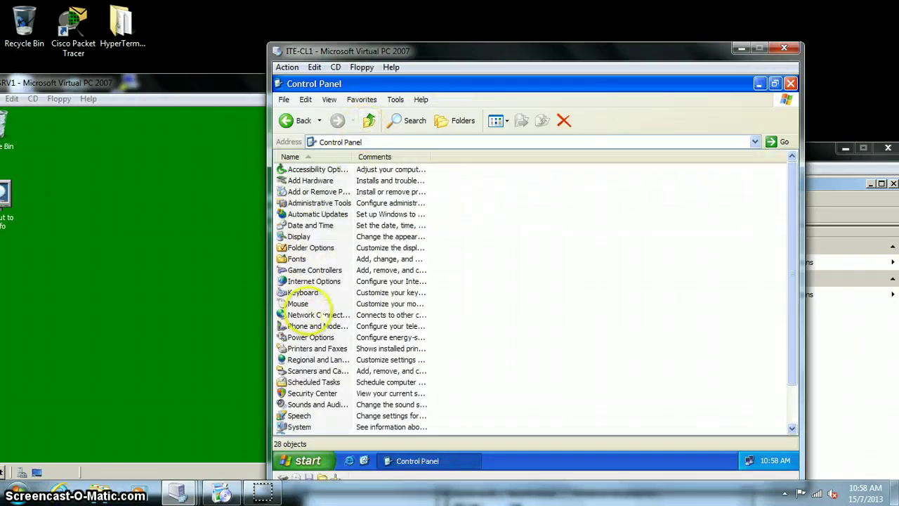
pyautogui.click(316, 315)
pyautogui.doubleClick(316, 314)
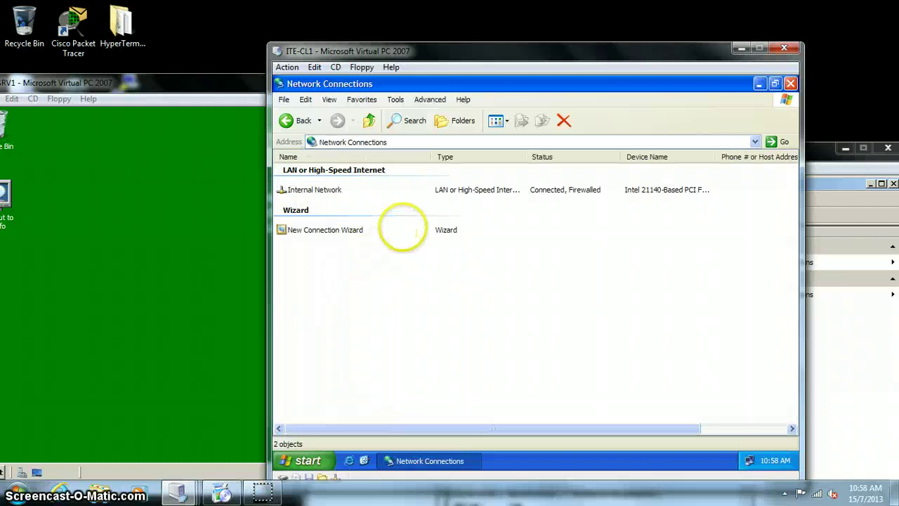
pyautogui.doubleClick(355, 229)
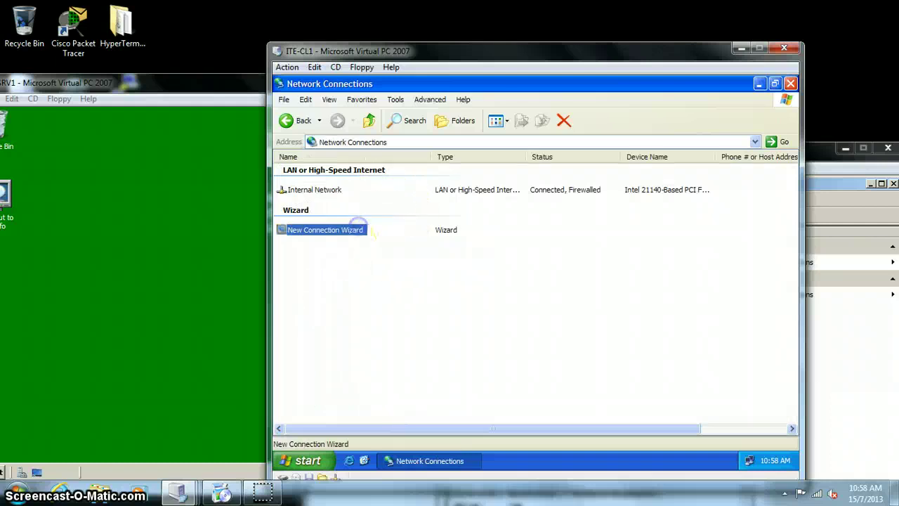
pyautogui.click(612, 385)
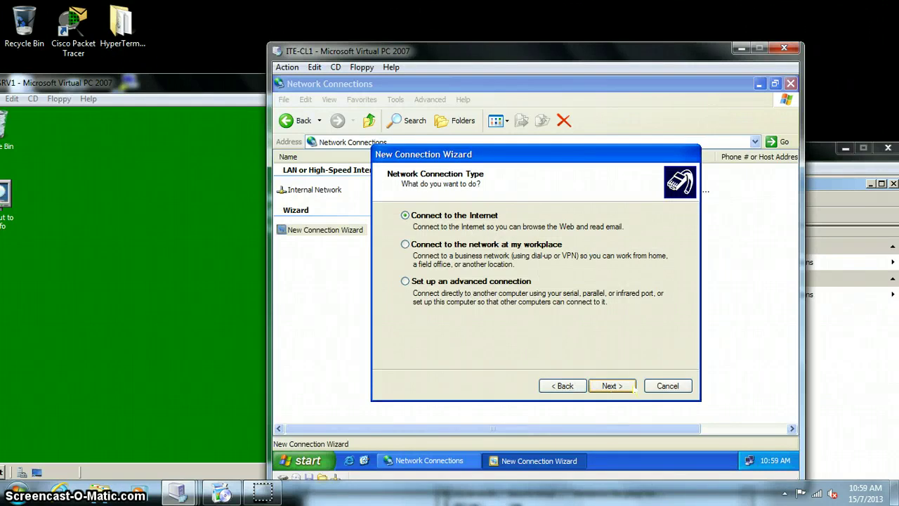
# - Choose a Virtual Private Network connection to the workplace network and name the connection ITE
pyautogui.click(543, 245)
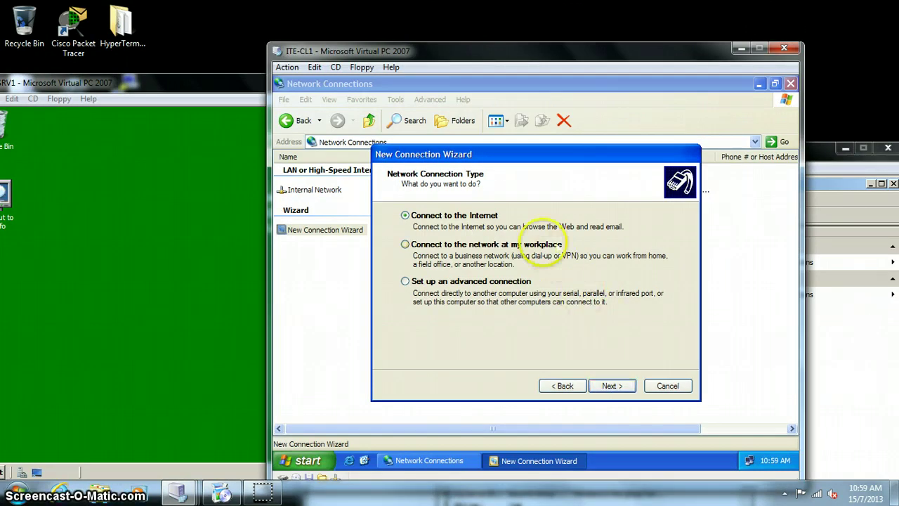
pyautogui.click(611, 386)
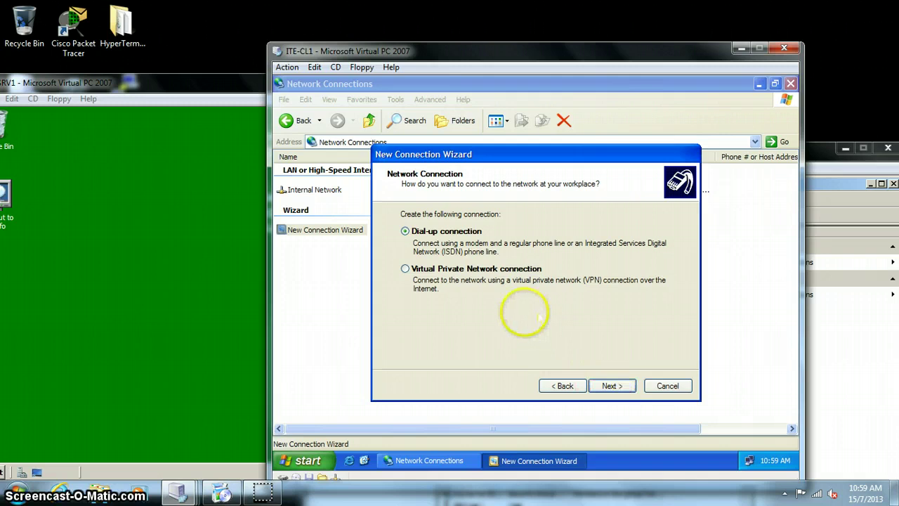
pyautogui.click(500, 275)
pyautogui.click(619, 386)
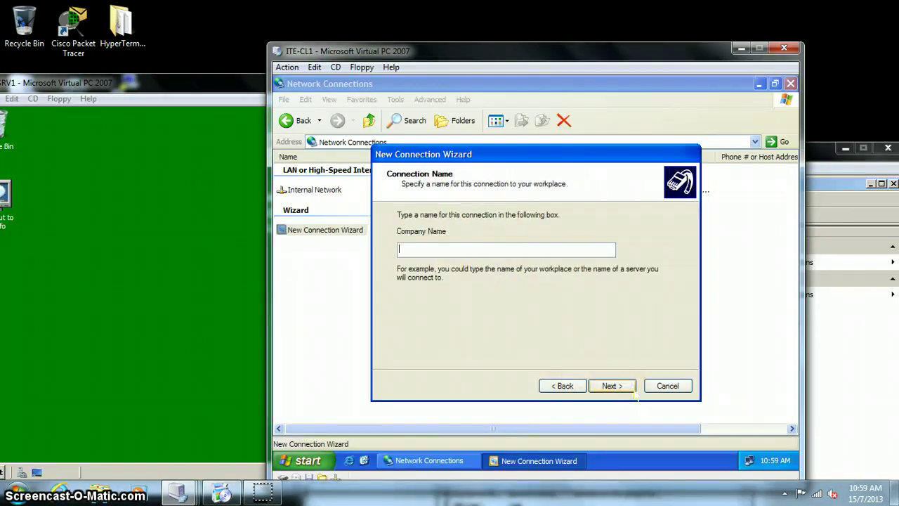
pyautogui.write('ITE')
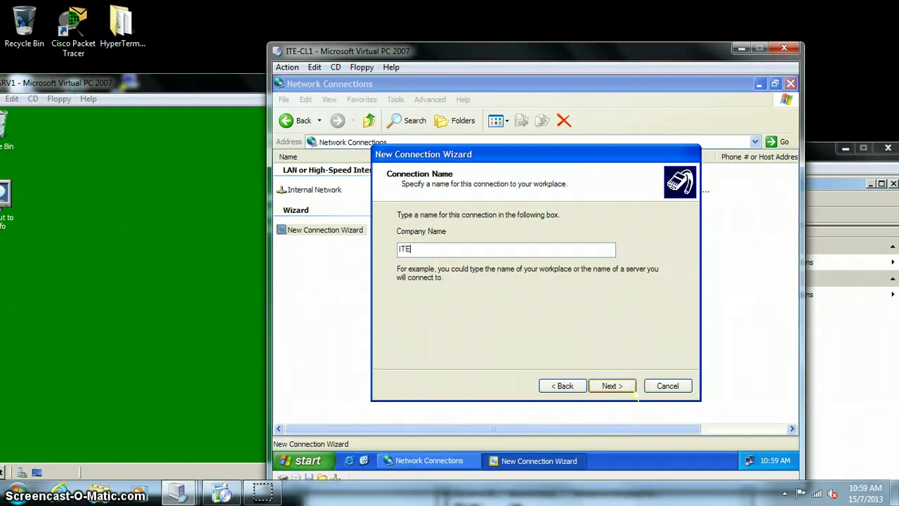
pyautogui.click(633, 392)
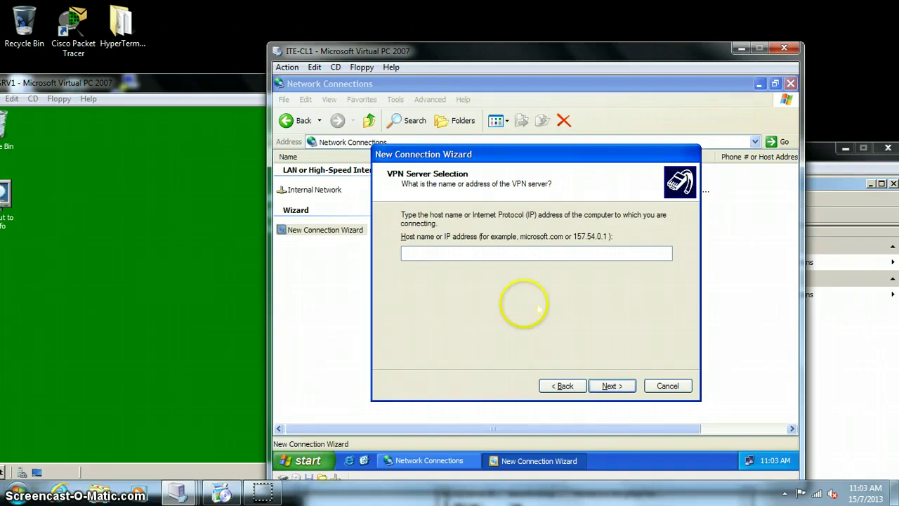
# - Set the VPN server address to 131.107.8.3, keep the connection for my use only, and finish the wizard
pyautogui.write('131')
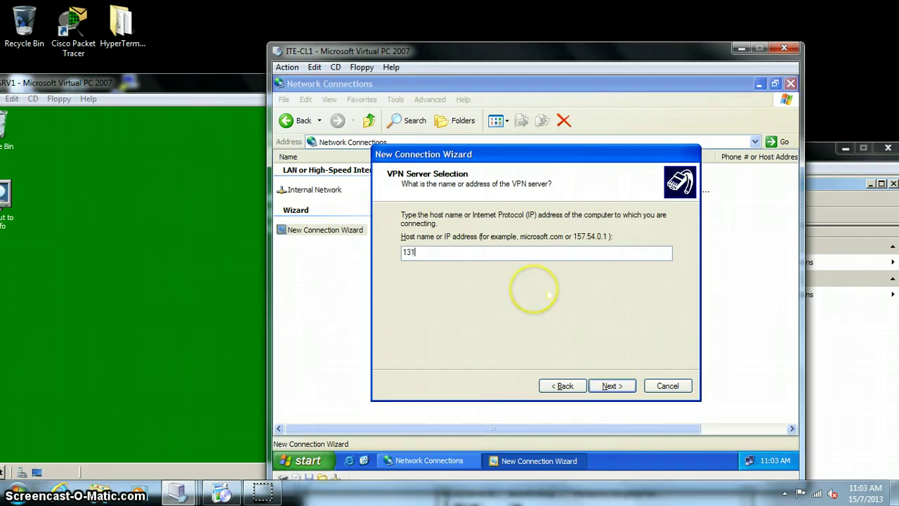
pyautogui.write('.')
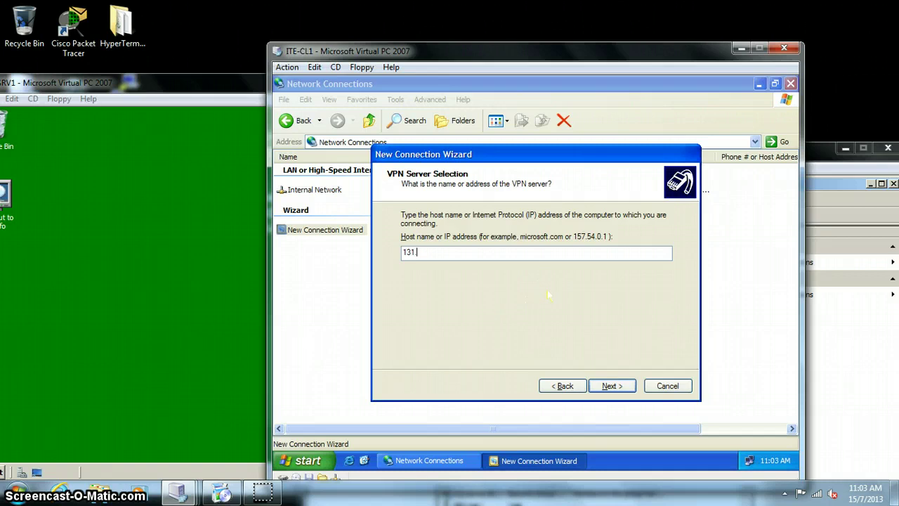
pyautogui.write('107')
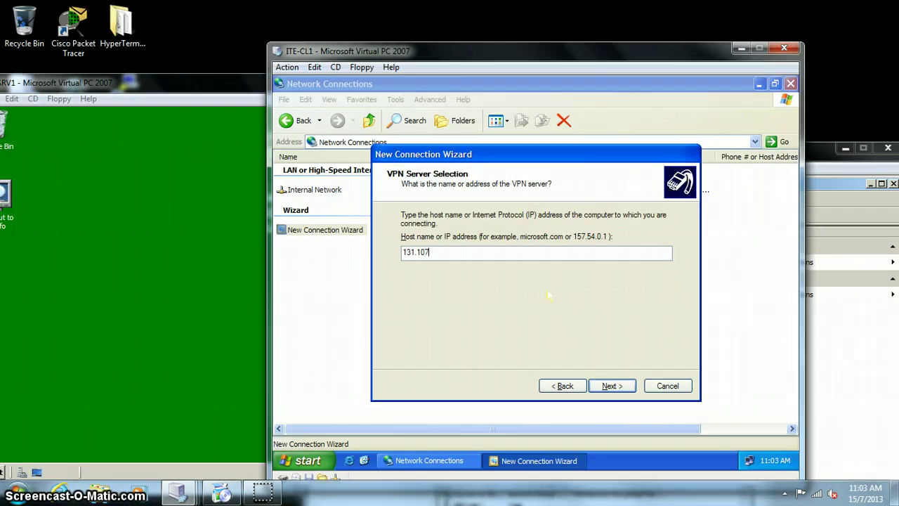
pyautogui.write('.8.3')
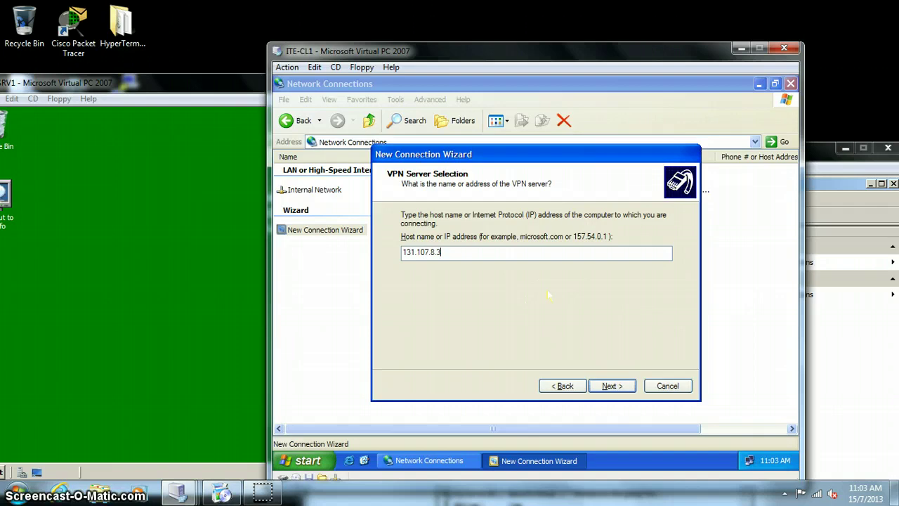
pyautogui.press('Return')
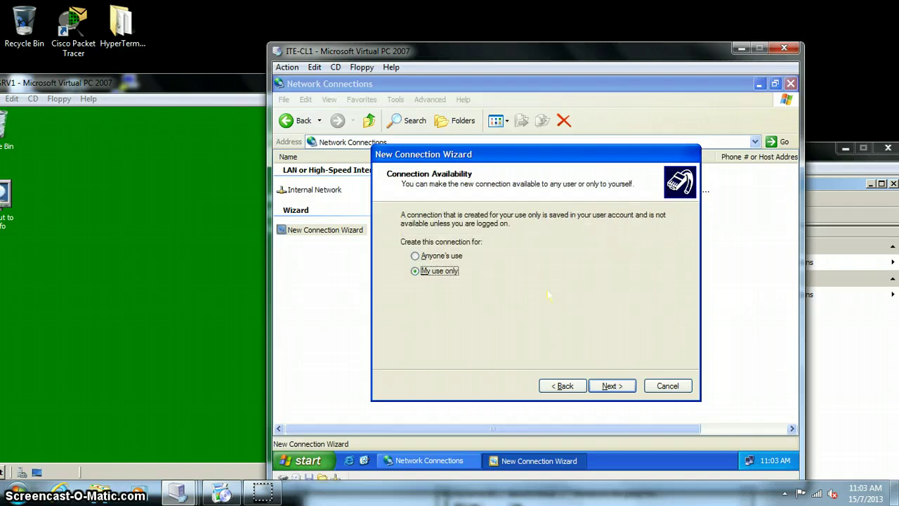
pyautogui.press('Return')
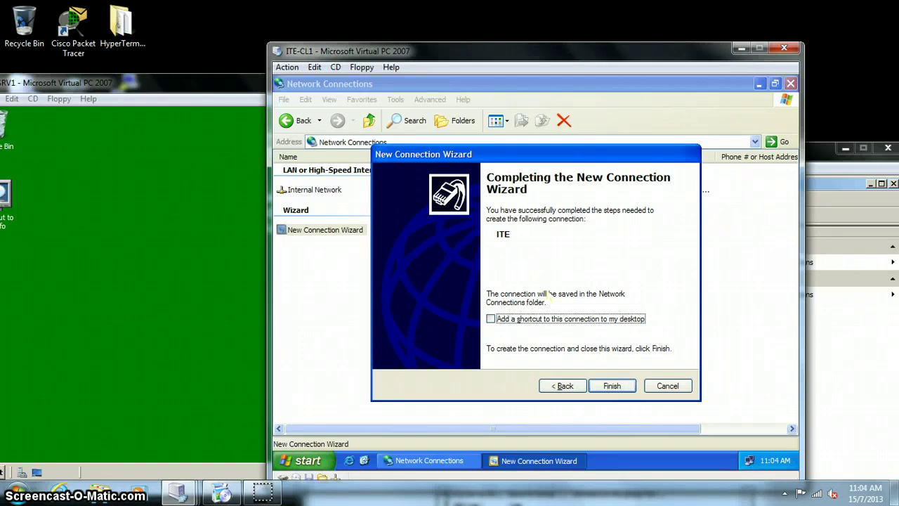
pyautogui.click(608, 386)
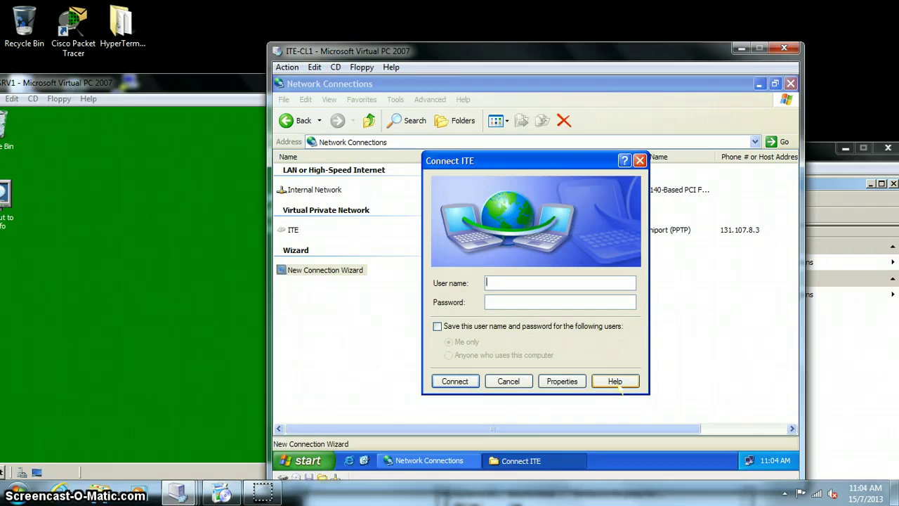
# - Connect to the ITE VPN with the user name vpnuser2 and the account password
pyautogui.write('vpnuser')
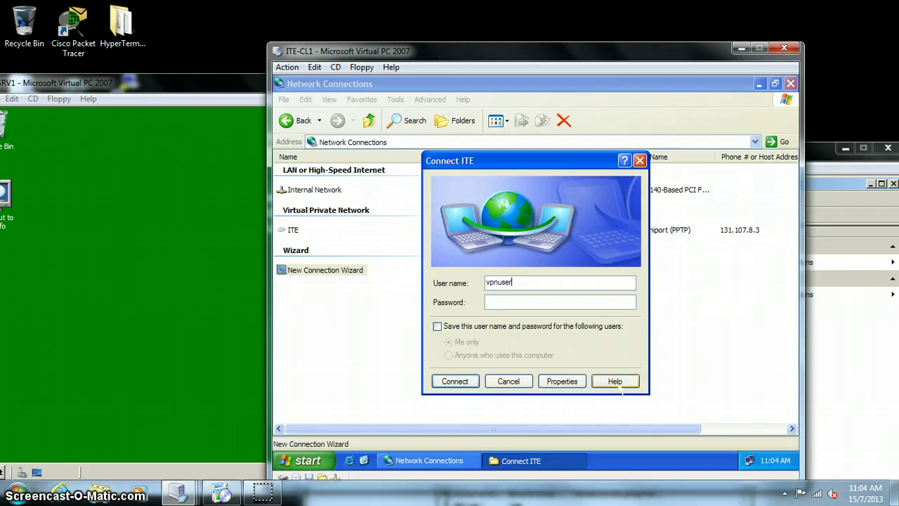
pyautogui.write('2')
pyautogui.press('Tab')
pyautogui.write('p')
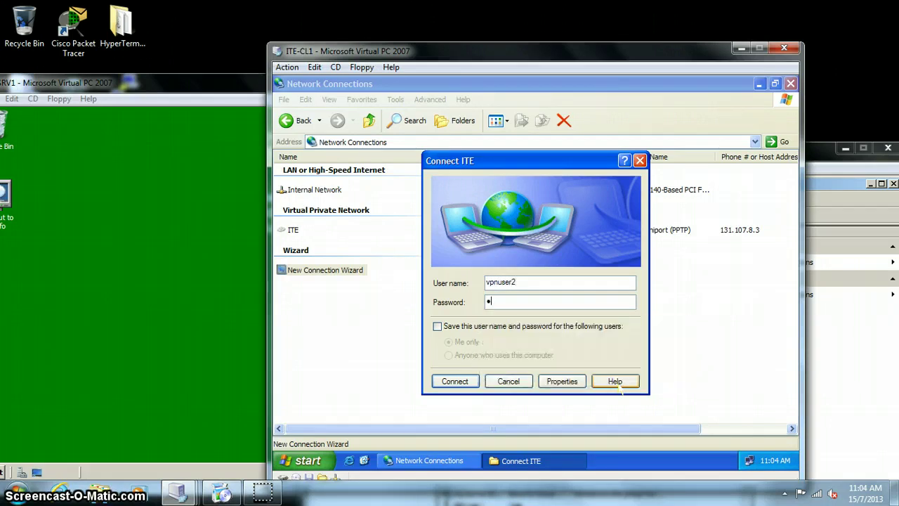
pyautogui.write('assword')
pyautogui.click(464, 378)
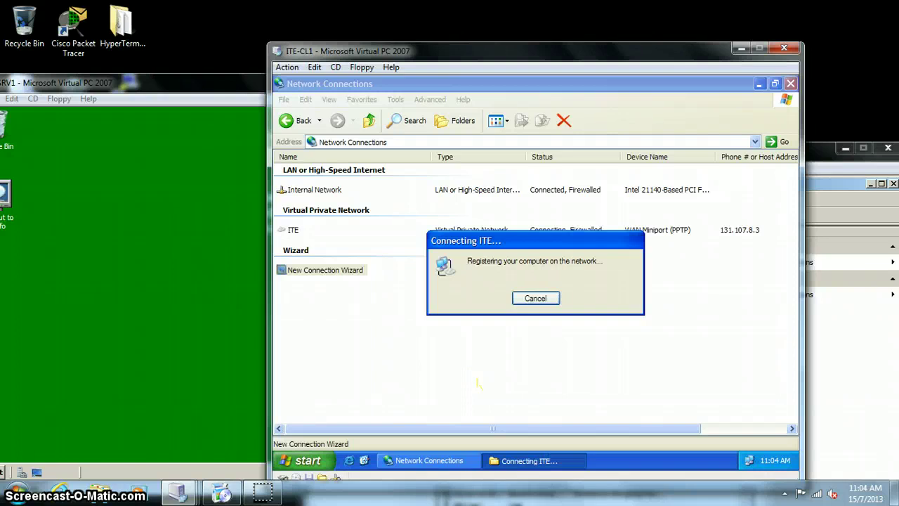
# - Open the network share \\ITE-DC1\data through Run over the VPN connection
pyautogui.click(313, 460)
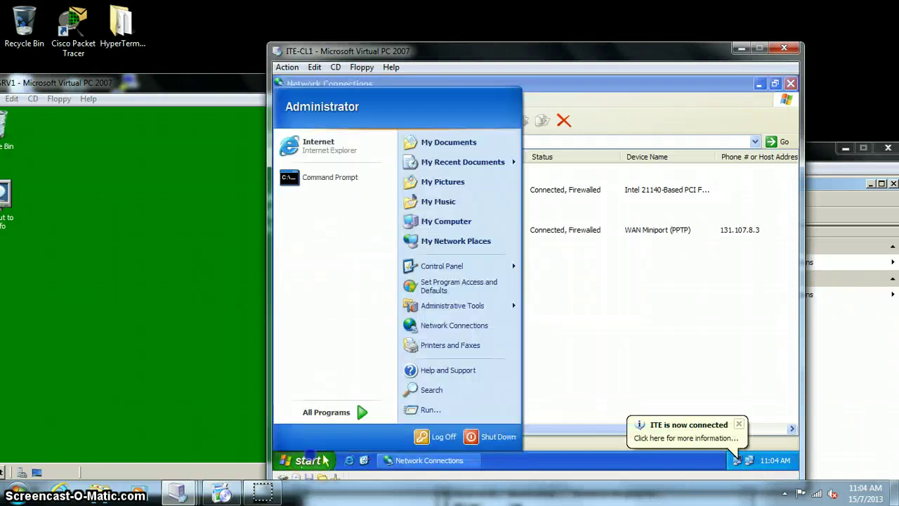
pyautogui.click(439, 409)
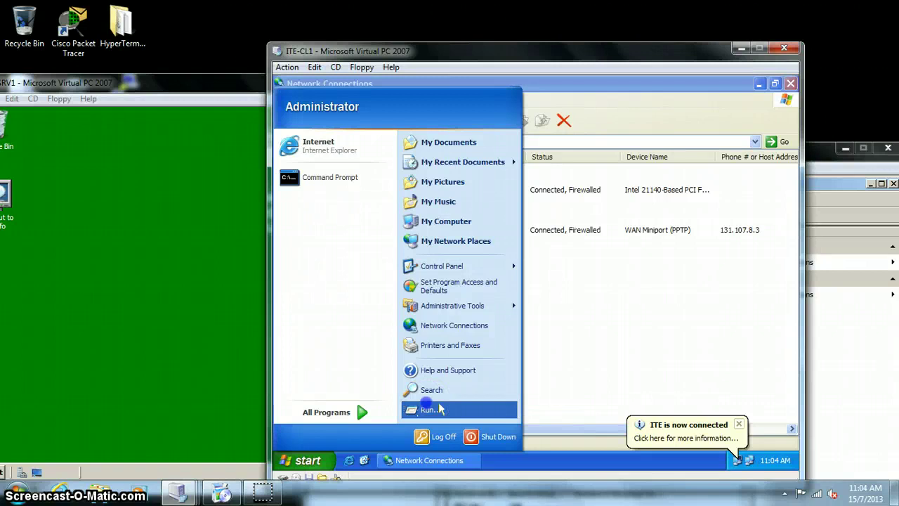
pyautogui.click(423, 390)
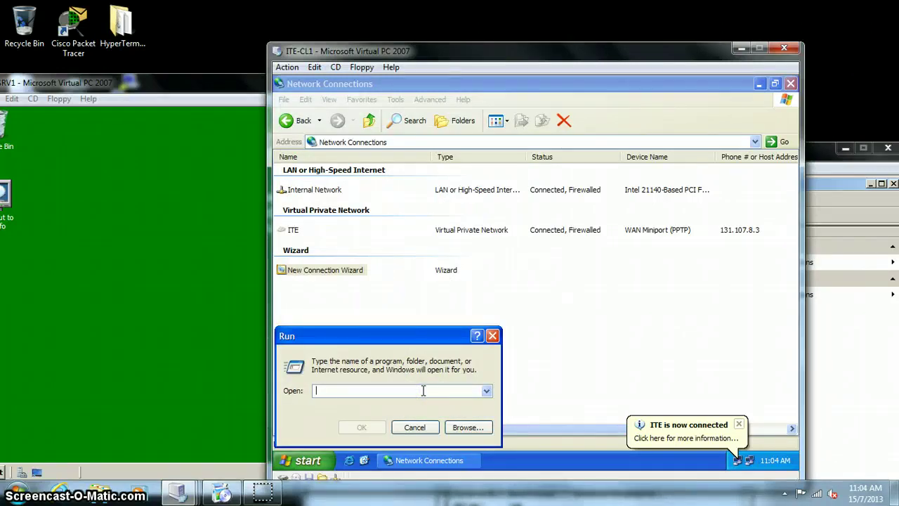
pyautogui.write('\\\\')
pyautogui.write('1')
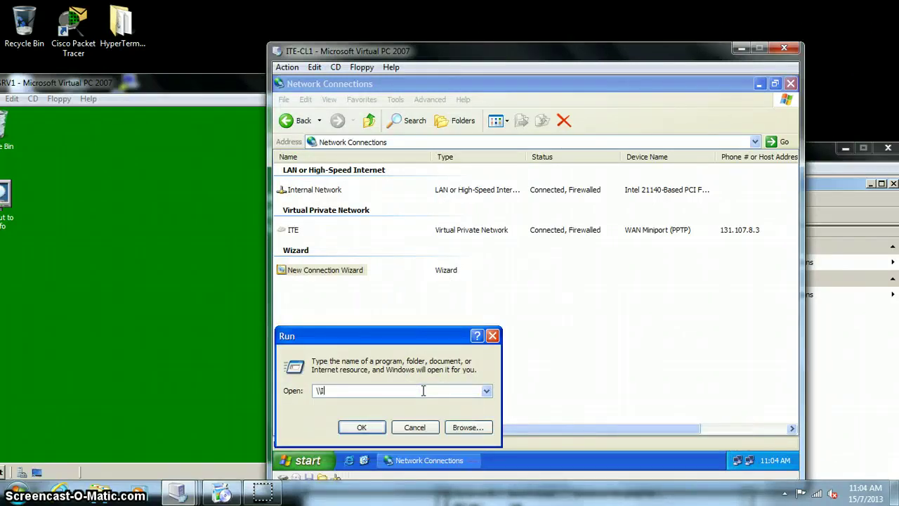
pyautogui.write('TE-DC1\\')
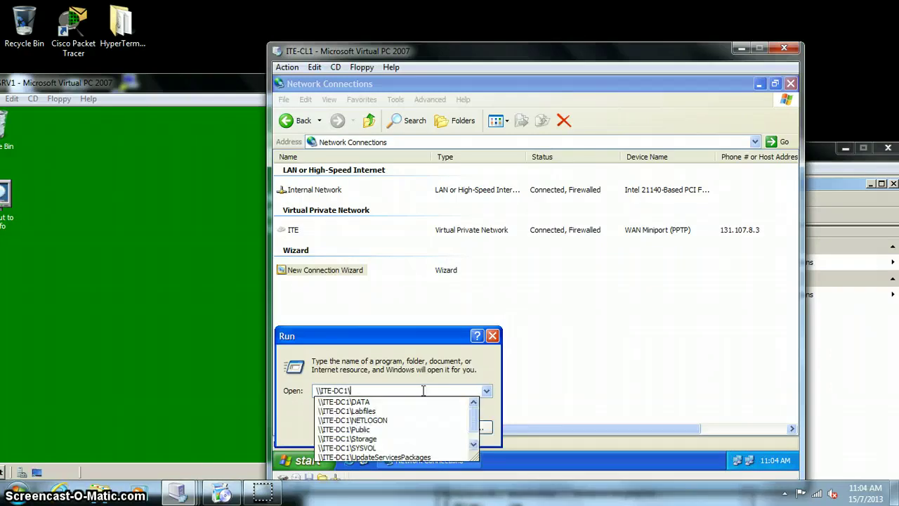
pyautogui.write('data')
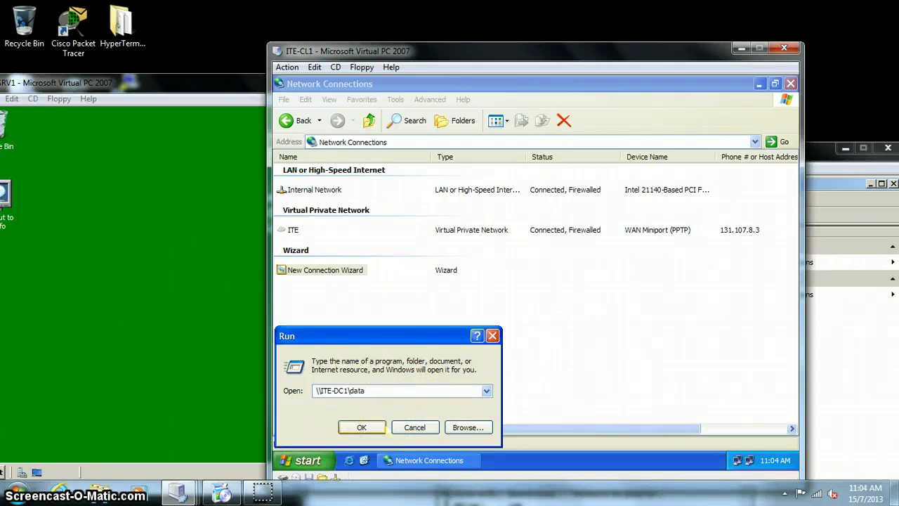
pyautogui.click(367, 425)
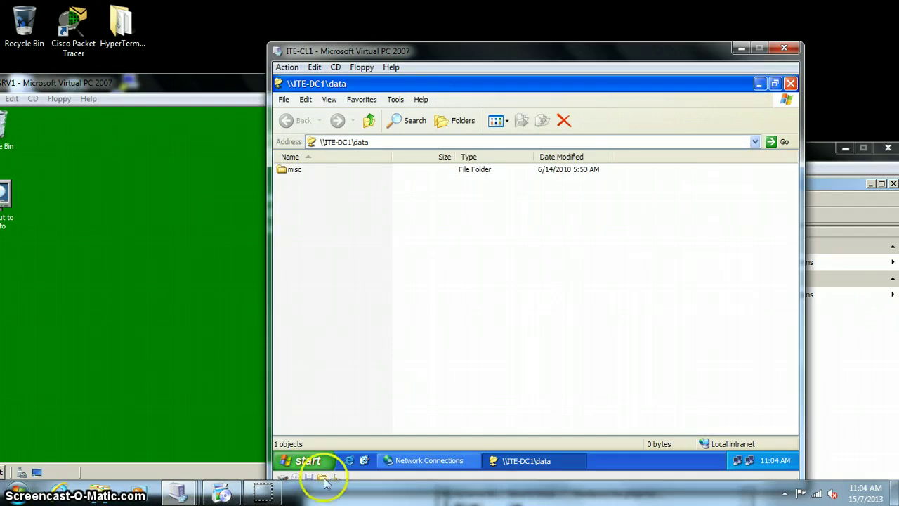
# - Run ipconfig /all in a Command Prompt to examine the adapters' IP configuration, and close the prompt
pyautogui.click(309, 461)
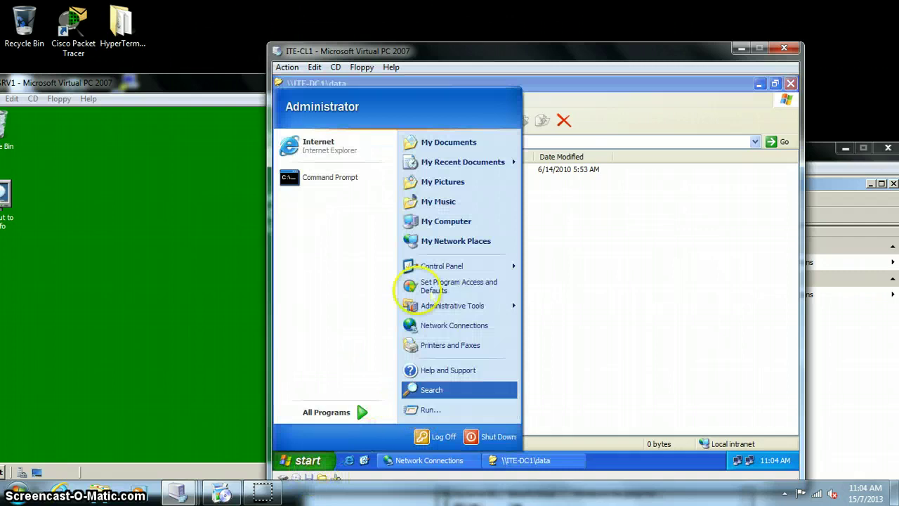
pyautogui.click(333, 179)
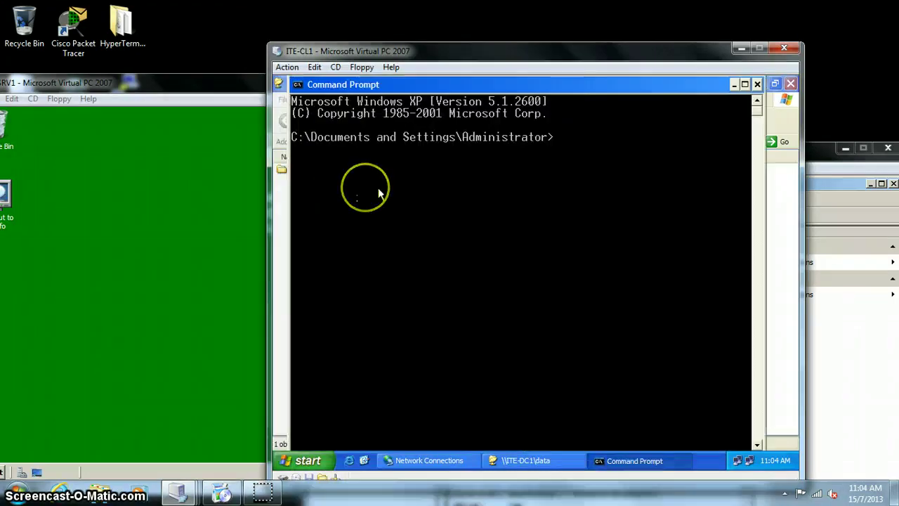
pyautogui.write('ip')
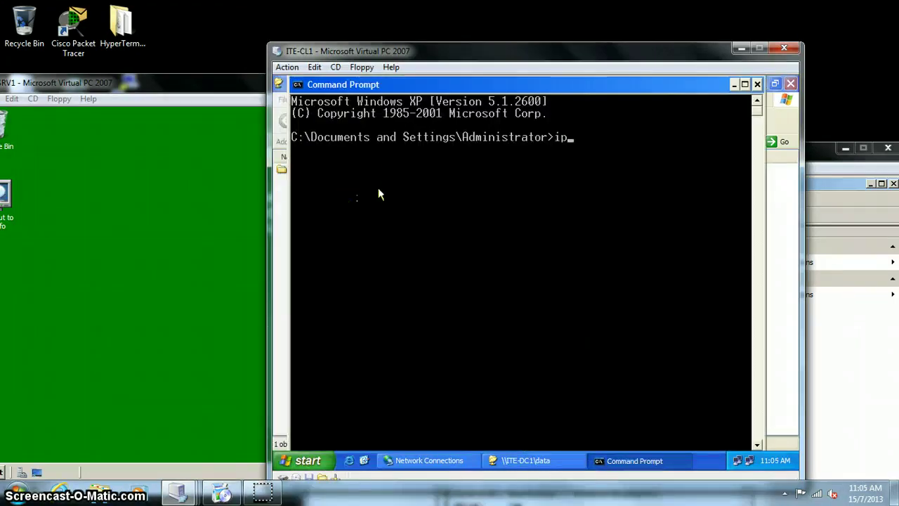
pyautogui.write('config /all')
pyautogui.press('Return')
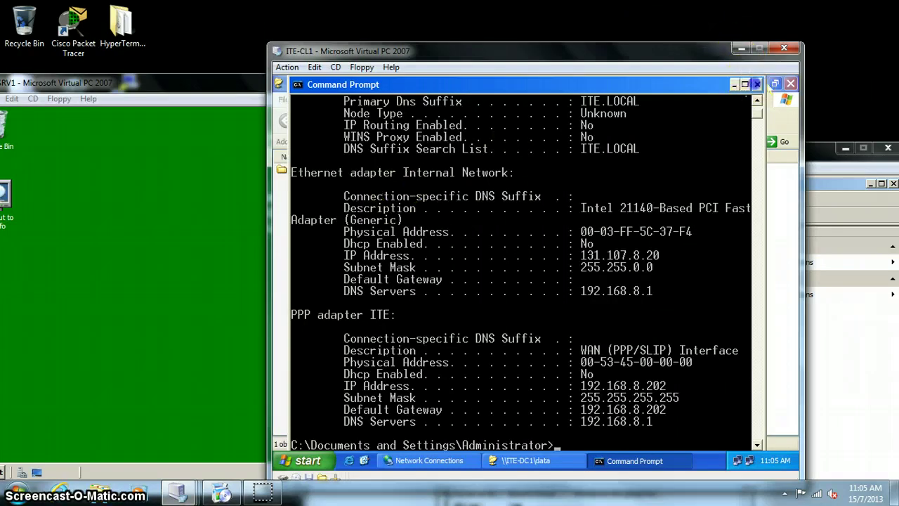
pyautogui.click(756, 84)
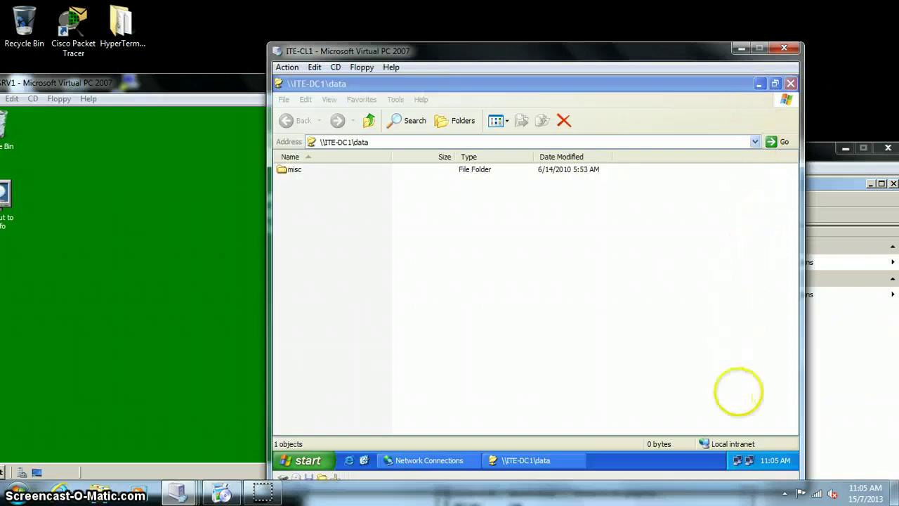
# - Check the ITE connection's traffic status, and close the \\ITE-DC1\data and Network Connections windows
pyautogui.moveTo(750, 460)
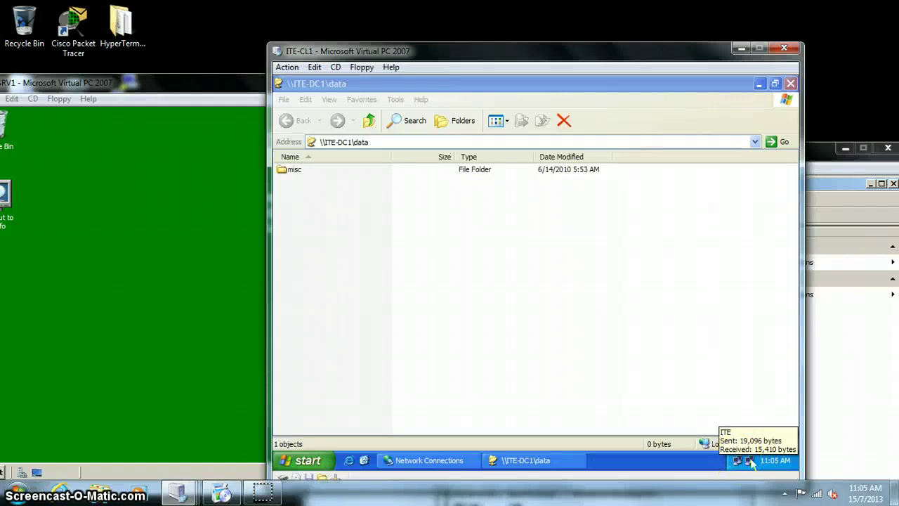
pyautogui.click(790, 84)
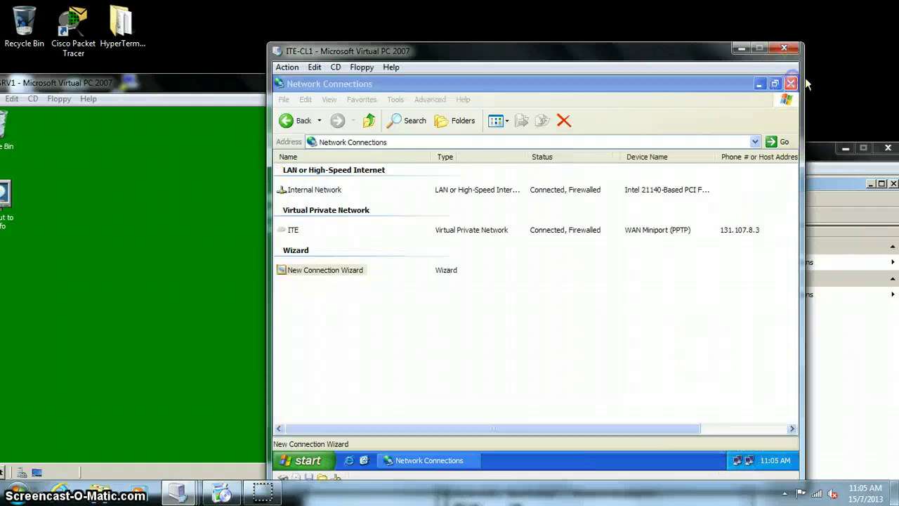
pyautogui.click(790, 83)
pyautogui.click(634, 248)
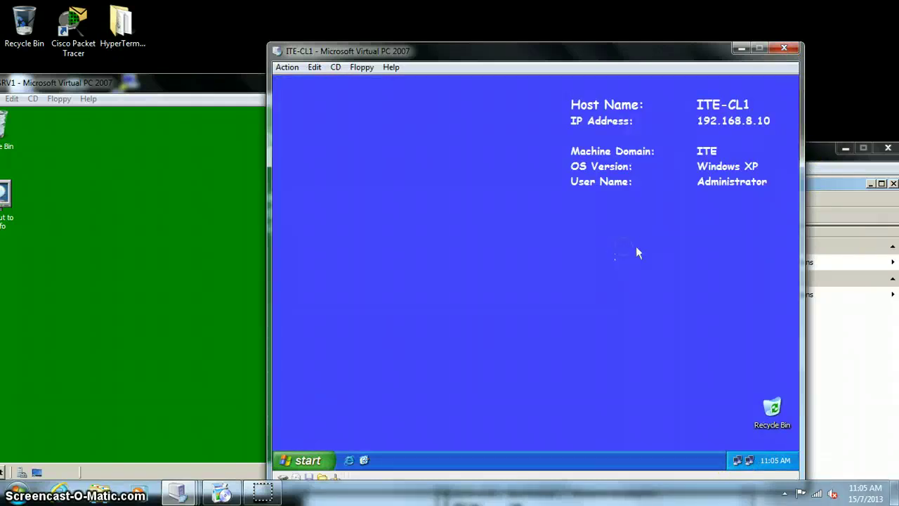